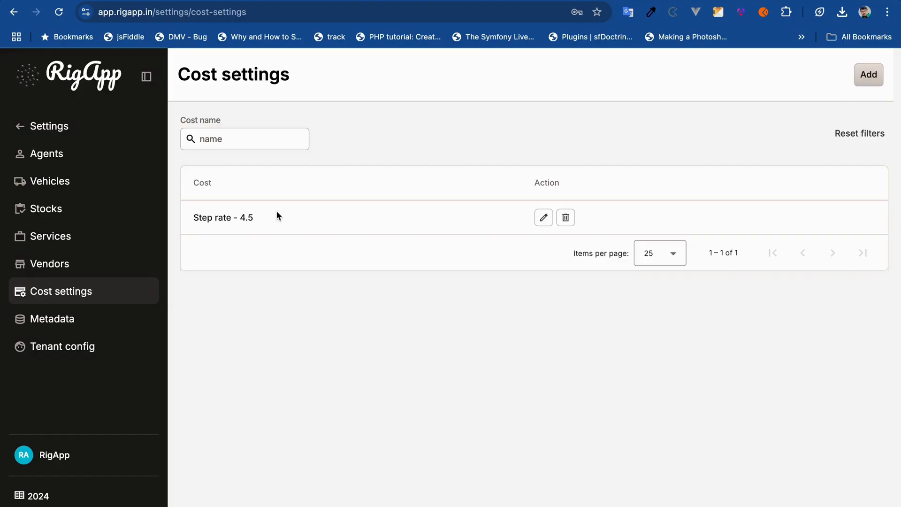
# Step: Open the Step rate - 4.5 cost setting, examine its DRILL depth ranges and amounts, and close it
pyautogui.click(542, 216)
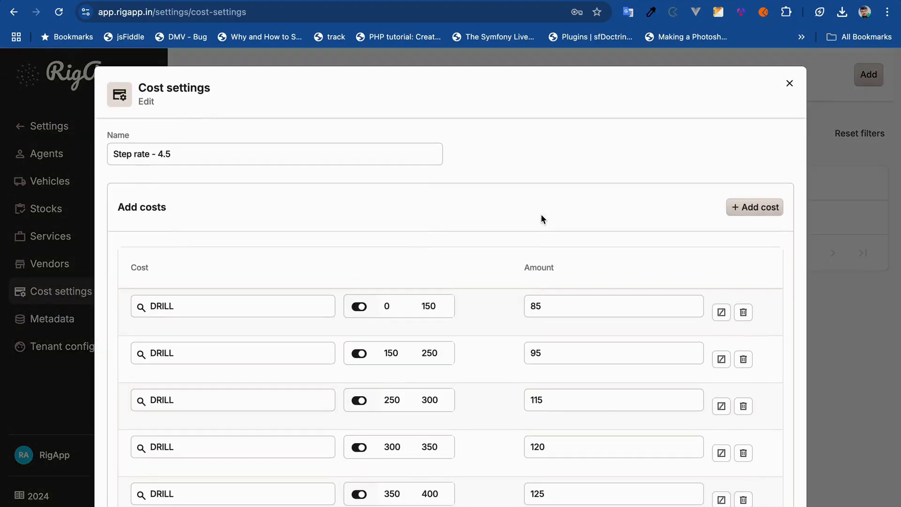
pyautogui.scroll(-3, 501, 228)
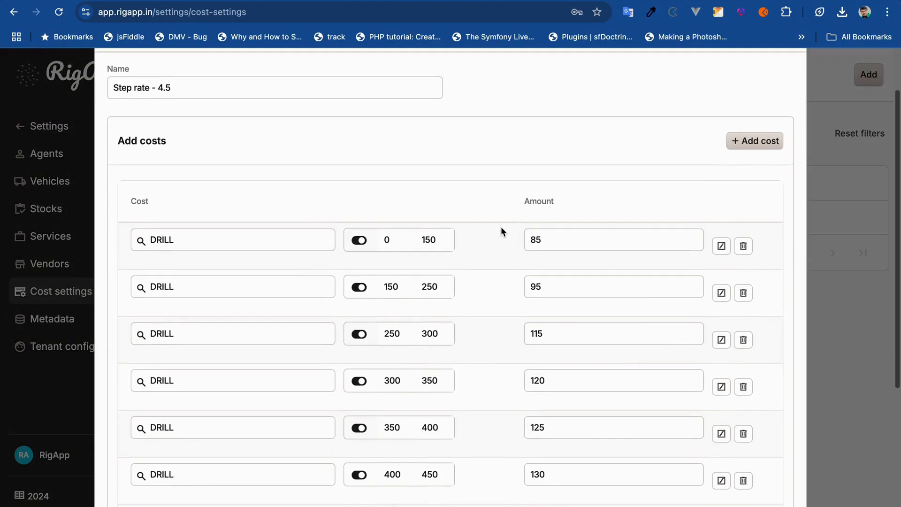
pyautogui.scroll(-5, 501, 228)
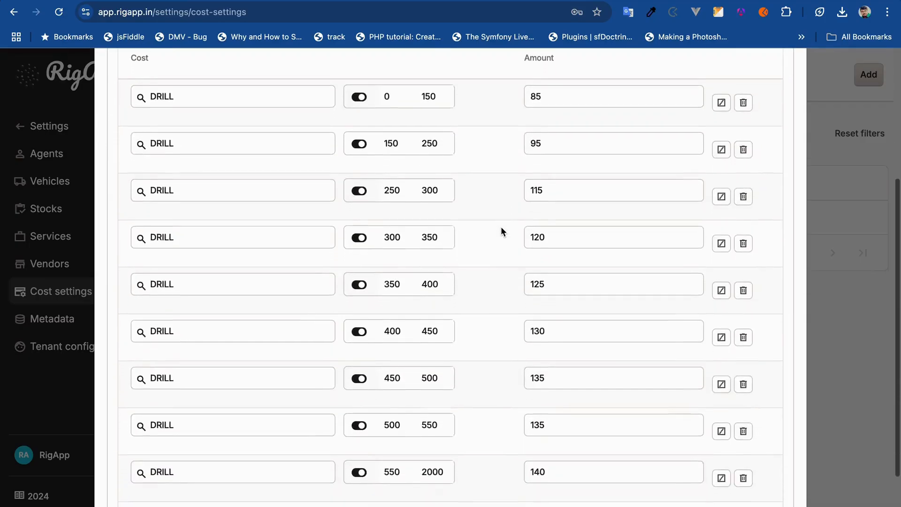
pyautogui.scroll(6, 500, 226)
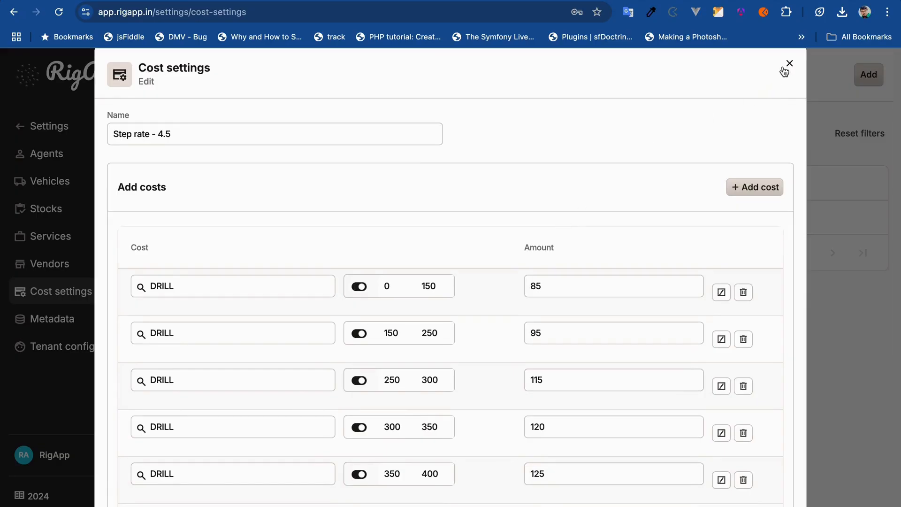
pyautogui.click(784, 69)
# Step: Start a new cost setting named "Step rate - 6"
pyautogui.click(860, 81)
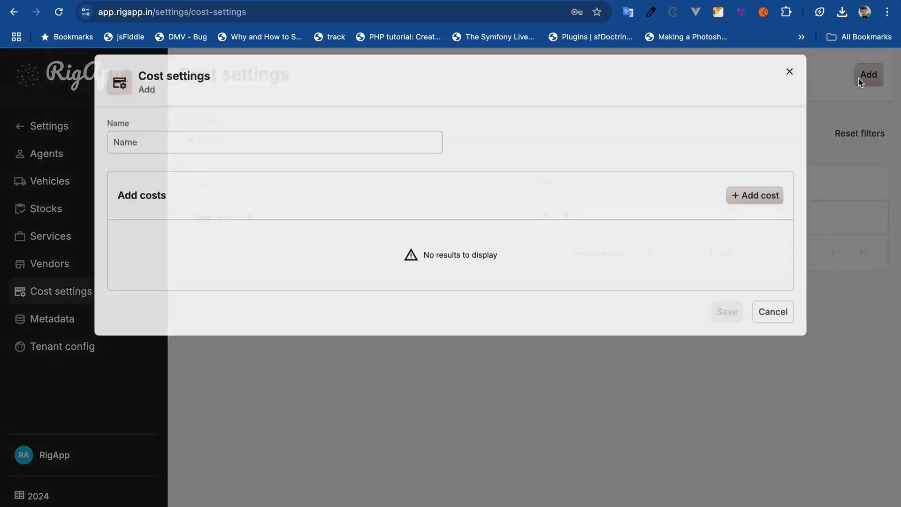
pyautogui.click(432, 146)
pyautogui.write('S')
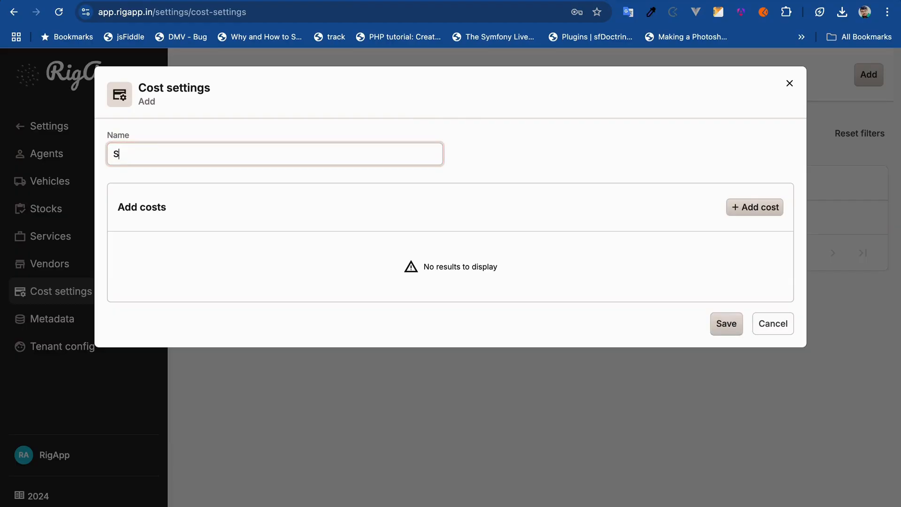
pyautogui.write('tep rate - 6')
# Step: Add a DRILL cost with range pricing enabled, covering 0 to 500 at an amount of 90
pyautogui.click(743, 217)
pyautogui.click(270, 302)
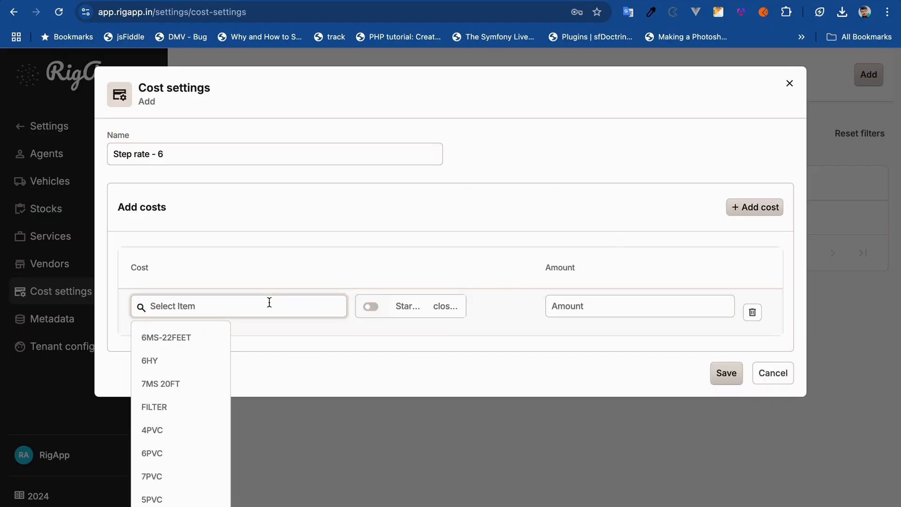
pyautogui.write('DR')
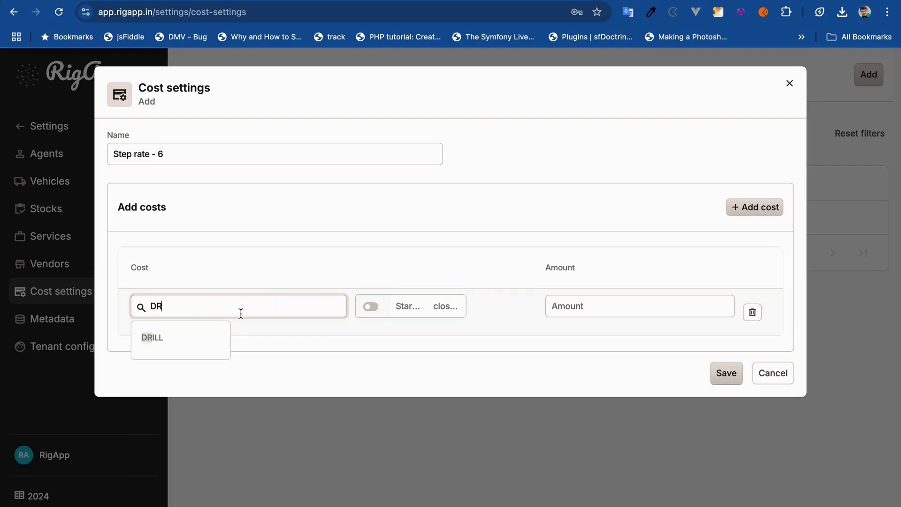
pyautogui.click(170, 339)
pyautogui.click(368, 308)
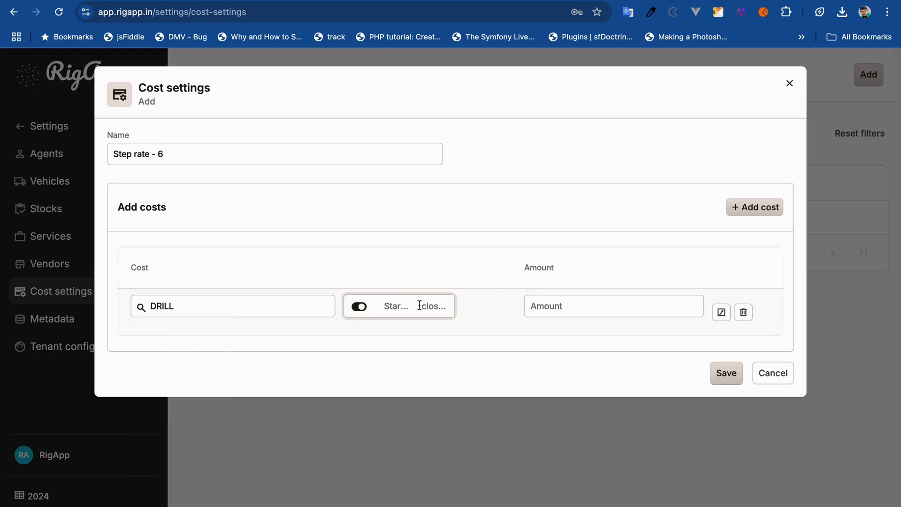
pyautogui.click(399, 306)
pyautogui.write('0')
pyautogui.press('Tab')
pyautogui.write('500')
pyautogui.press('Tab')
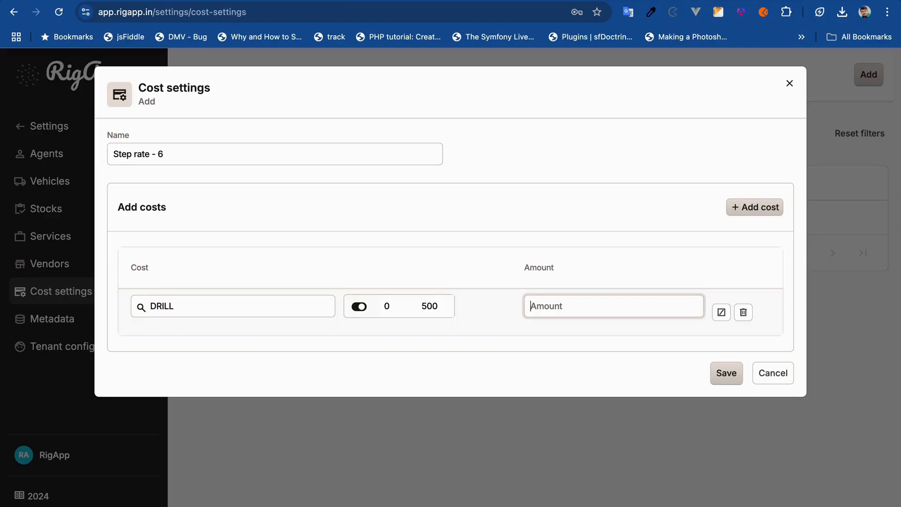
pyautogui.write('90')
# Step: Add a follow-on DRILL range from 500 to 600 with an amount of 95
pyautogui.click(721, 312)
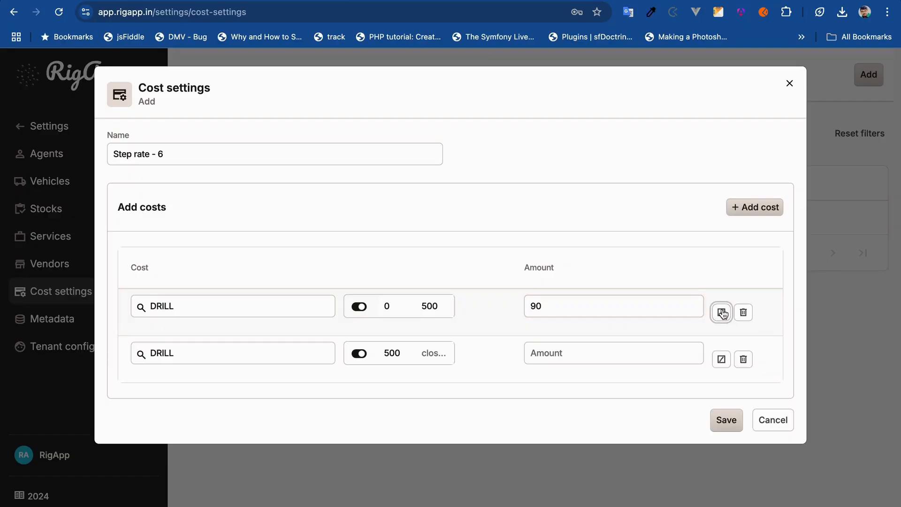
pyautogui.click(431, 348)
pyautogui.write('600')
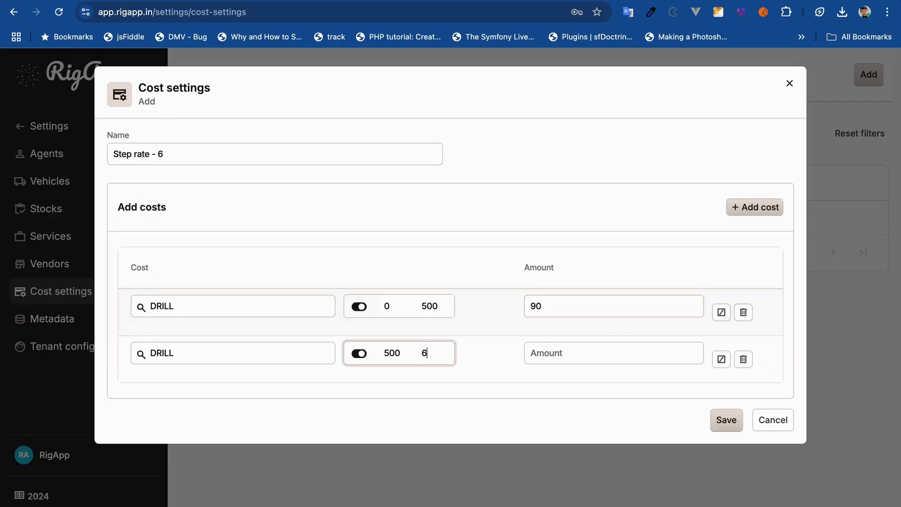
pyautogui.click(539, 348)
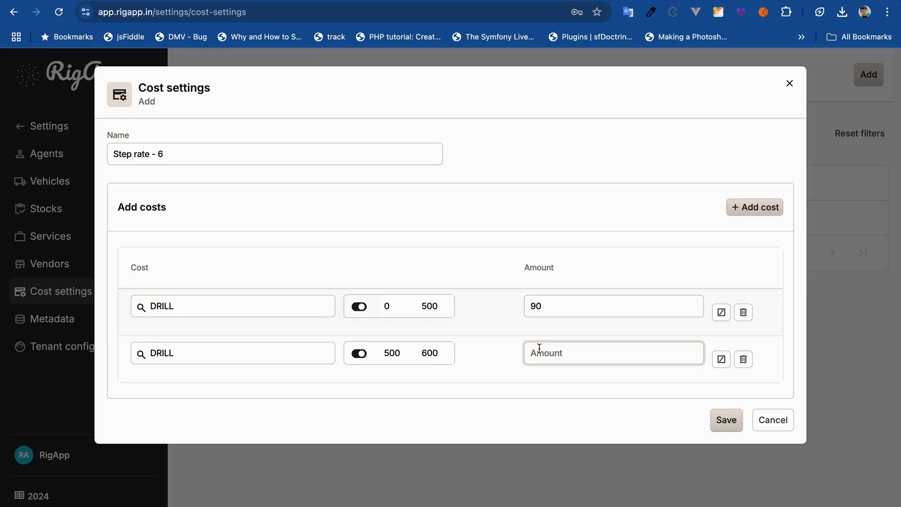
pyautogui.write('95')
# Step: Add a third DRILL range from 600 to 700 with an amount of 100
pyautogui.click(717, 361)
pyautogui.click(427, 398)
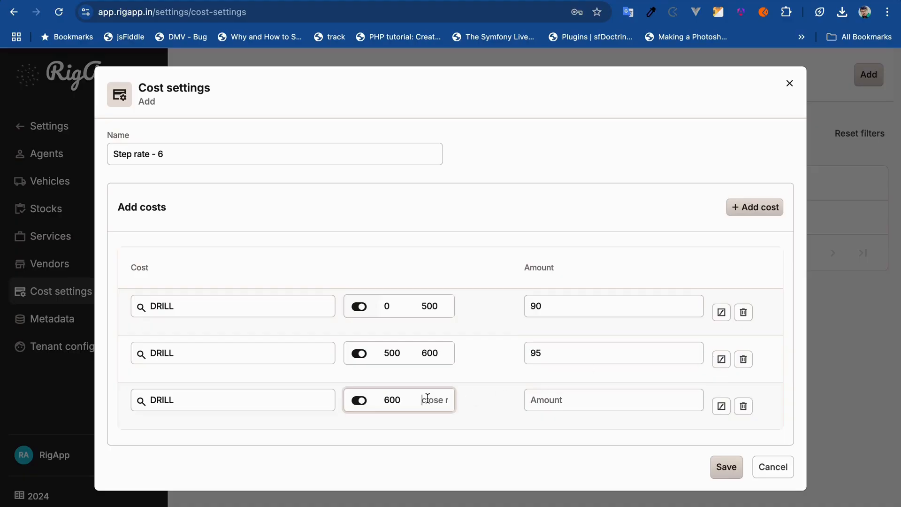
pyautogui.write('700')
pyautogui.press('Tab')
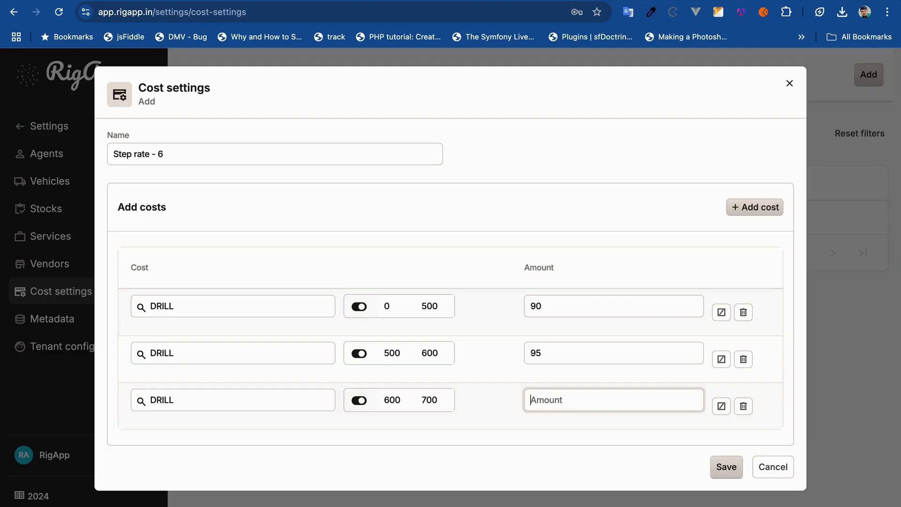
pyautogui.write('100')
# Step: Add a last DRILL range starting at 700 with no closing value and an amount of 105, and save the cost setting
pyautogui.click(721, 406)
pyautogui.click(436, 447)
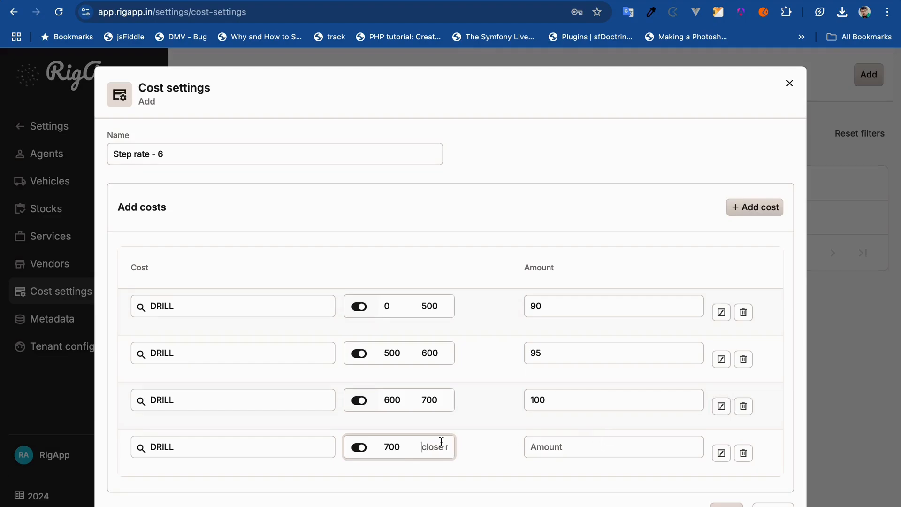
pyautogui.click(573, 446)
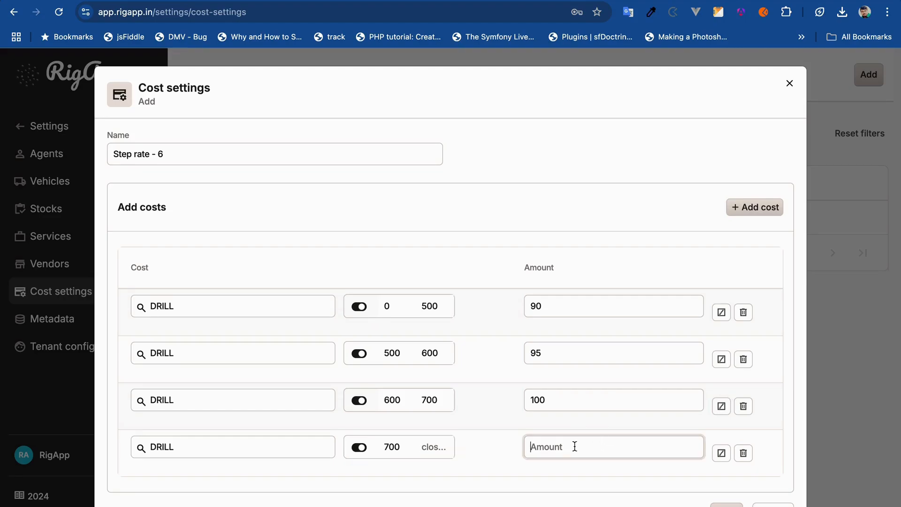
pyautogui.write('105')
pyautogui.click(726, 505)
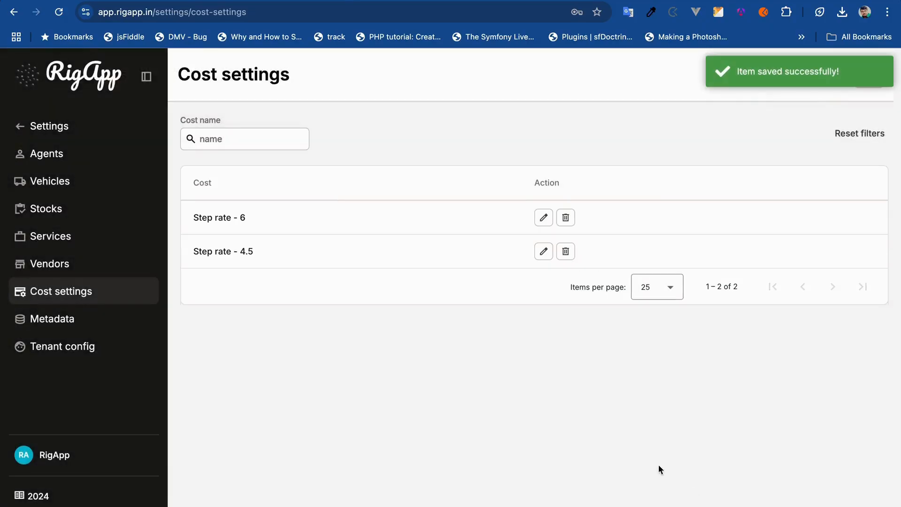
# Step: Reopen the Step rate - 6 cost setting to check its ranges and amounts, and leave it without changes
pyautogui.click(543, 218)
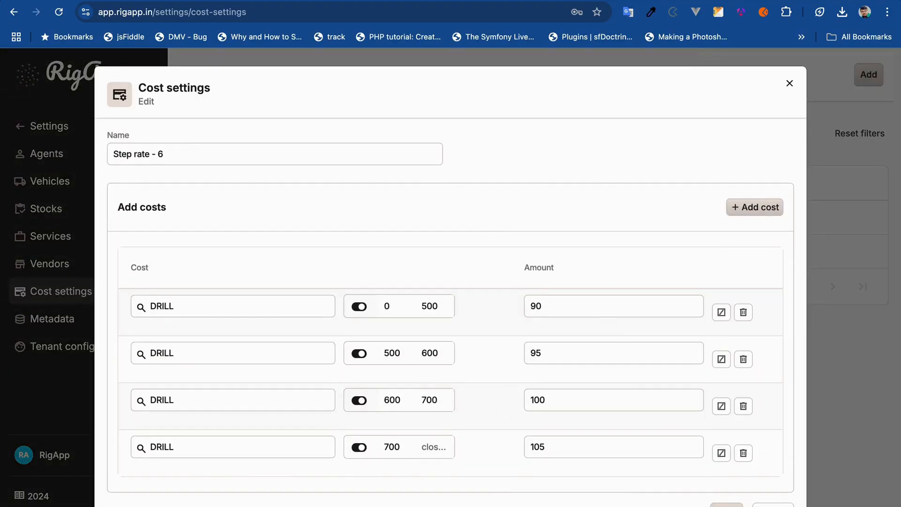
pyautogui.click(771, 506)
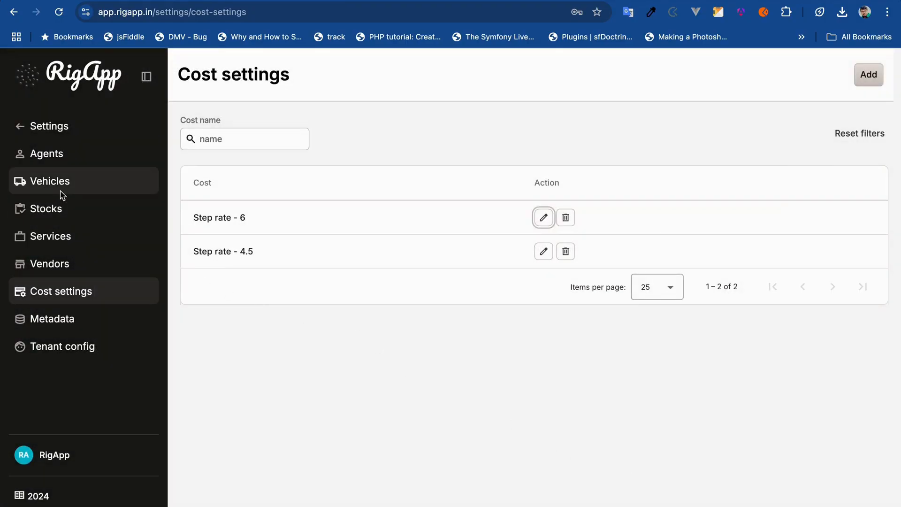
# Step: Open the bill dated 28/02/2025 for editing from the bills list and set its DRILL units to 900 feet
pyautogui.click(53, 127)
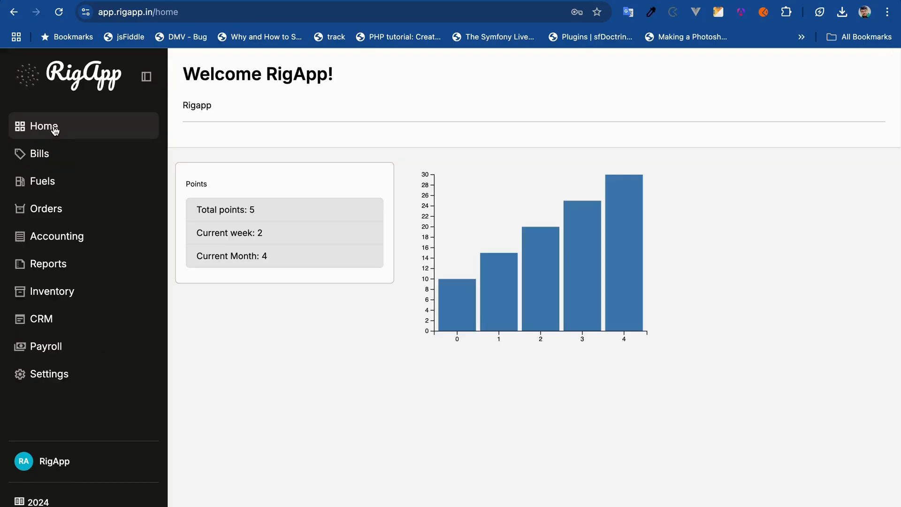
pyautogui.click(55, 157)
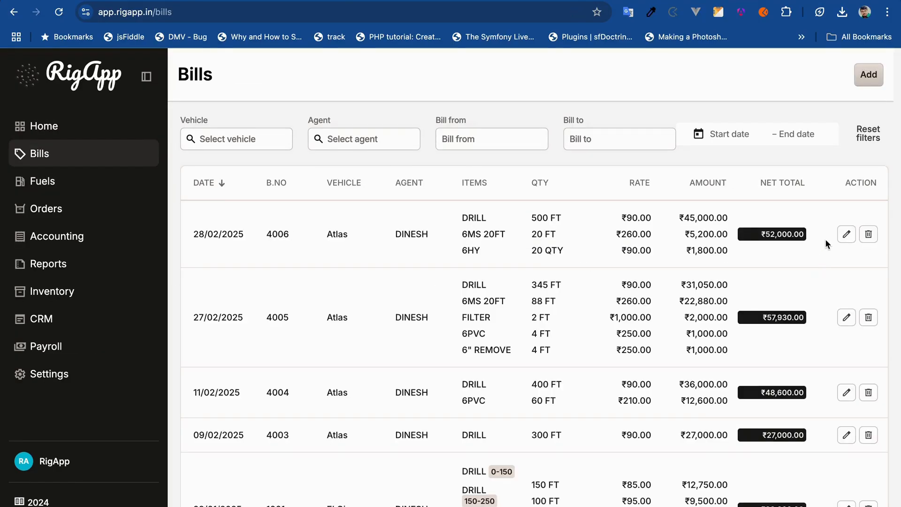
pyautogui.click(847, 233)
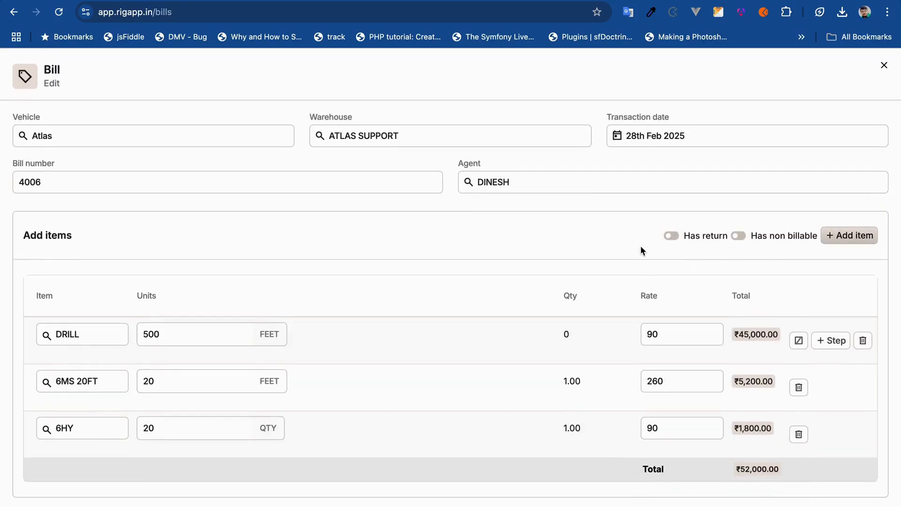
pyautogui.click(148, 333)
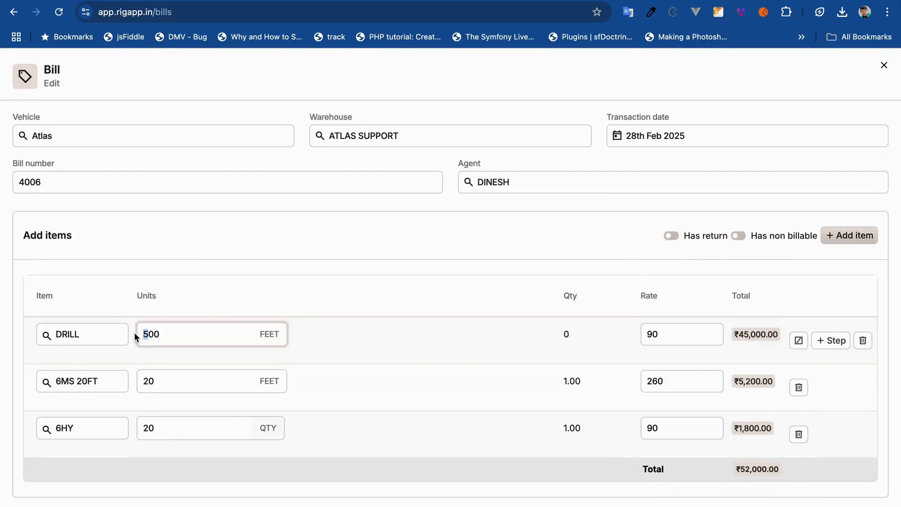
pyautogui.write('9')
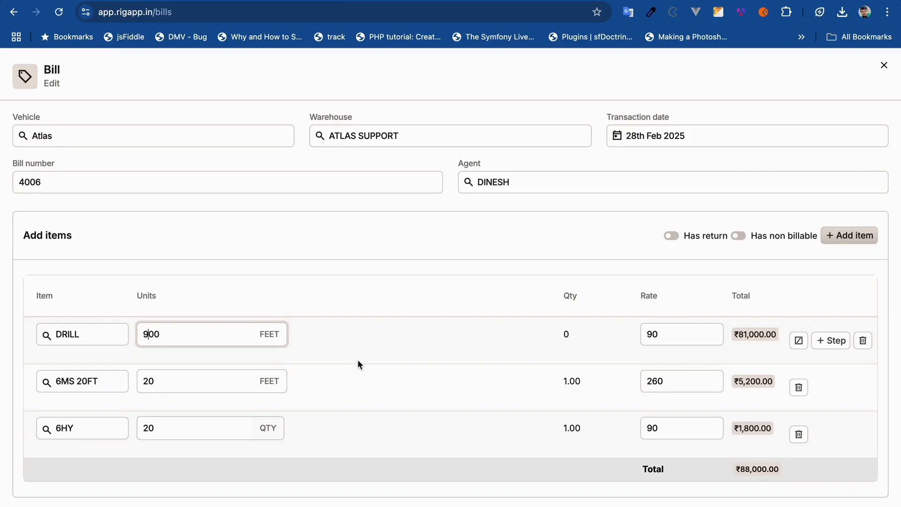
pyautogui.click(382, 337)
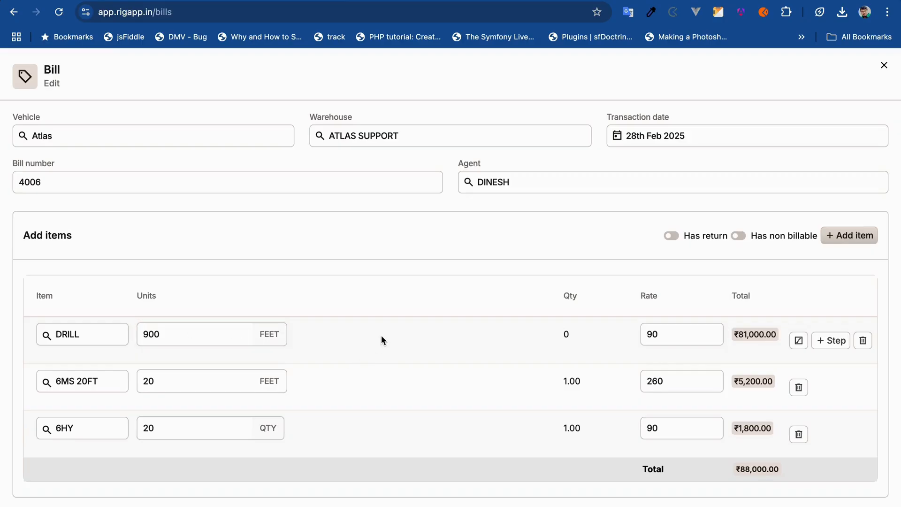
# Step: Calculate the DRILL item's step rate for the 900 depth using the Step rate - 6 cost type, and save the result
pyautogui.click(797, 342)
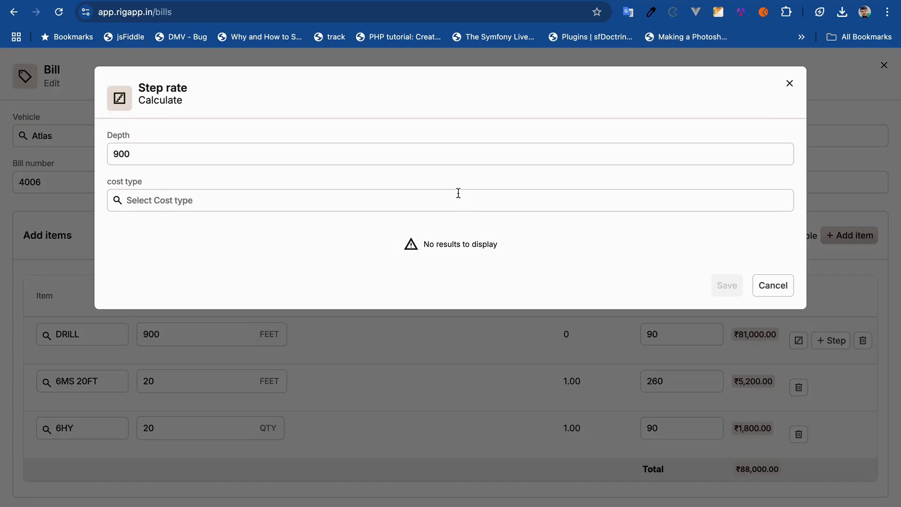
pyautogui.click(308, 146)
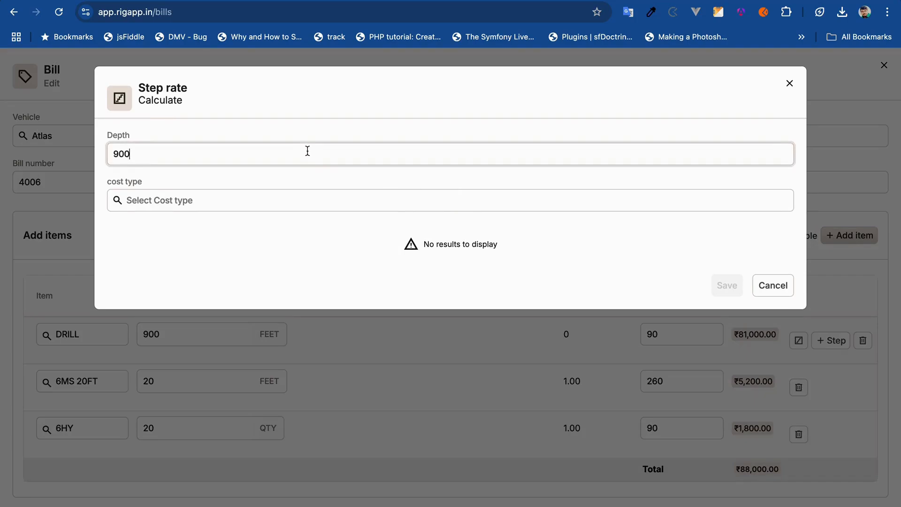
pyautogui.click(307, 201)
pyautogui.click(167, 255)
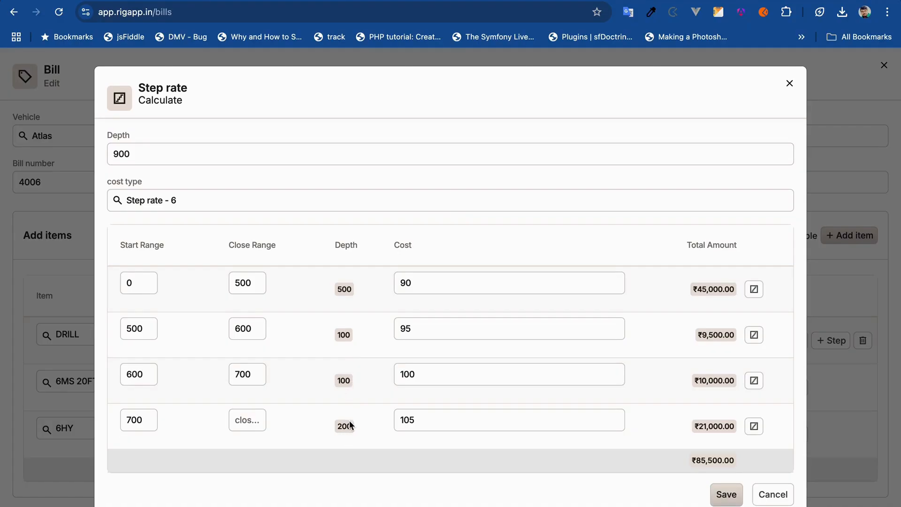
pyautogui.click(726, 496)
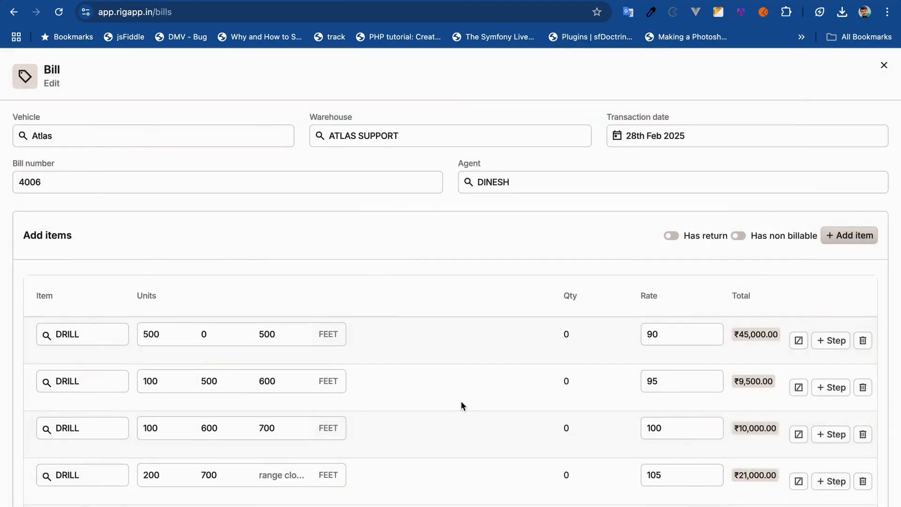
# Step: Examine the bill's item rows, the grand total, and the RPM, crew and customer details below them
pyautogui.scroll(-3, 461, 400)
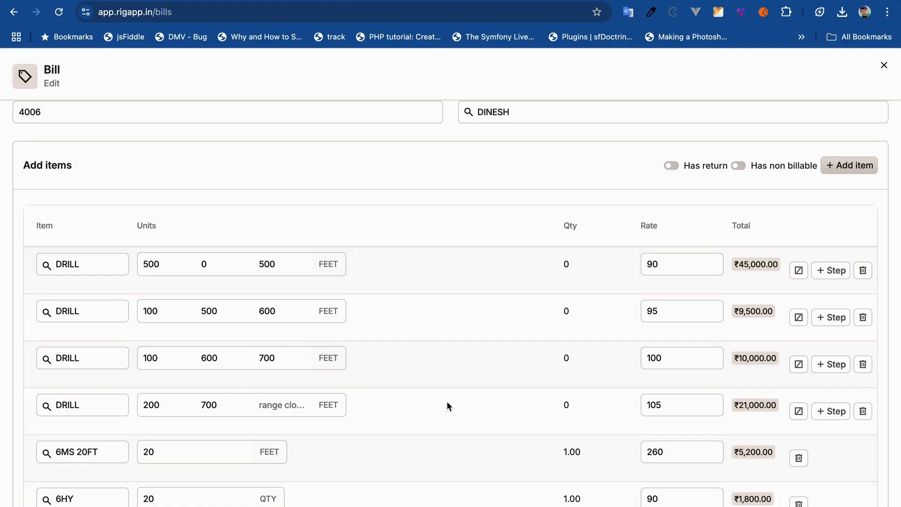
pyautogui.scroll(-4, 446, 401)
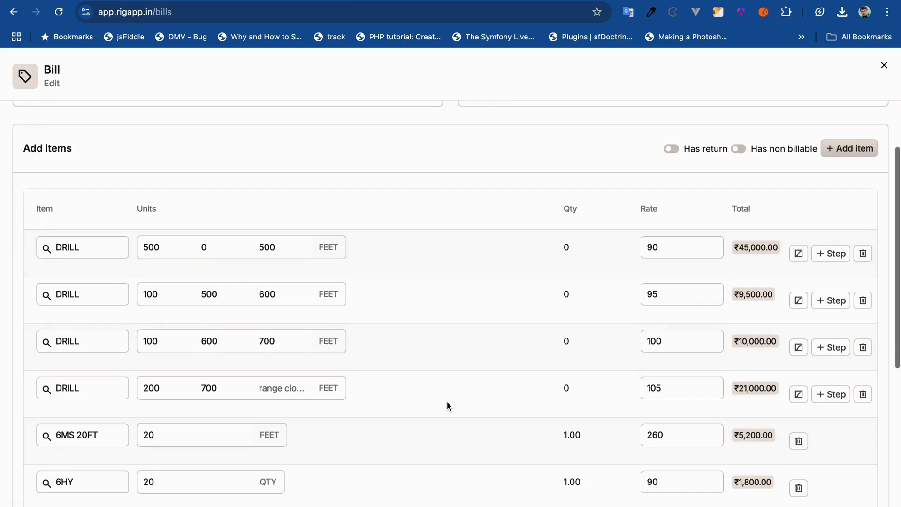
pyautogui.scroll(3, 446, 401)
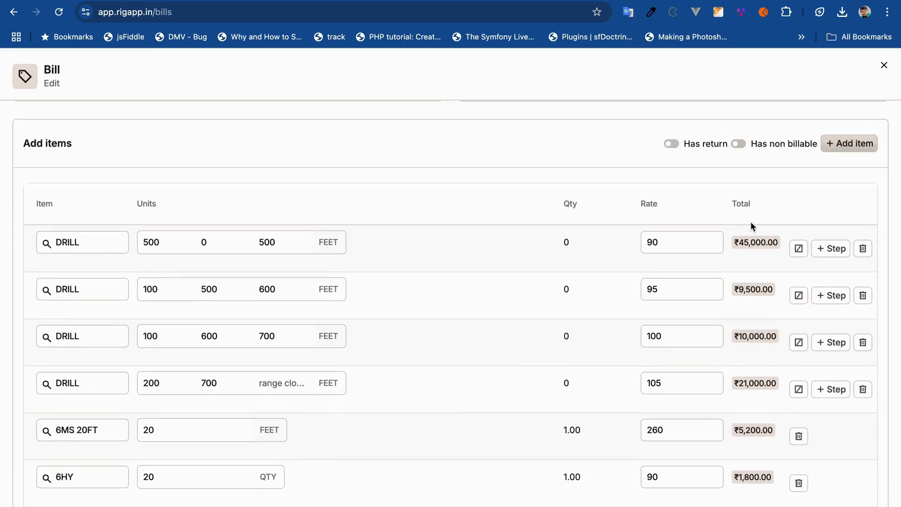
pyautogui.scroll(-4, 754, 386)
pyautogui.scroll(-2, 754, 386)
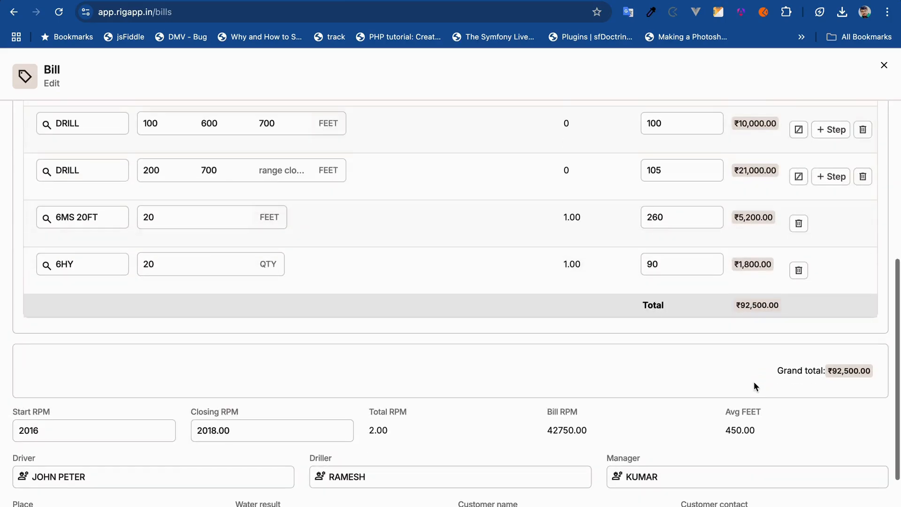
pyautogui.scroll(-4, 754, 383)
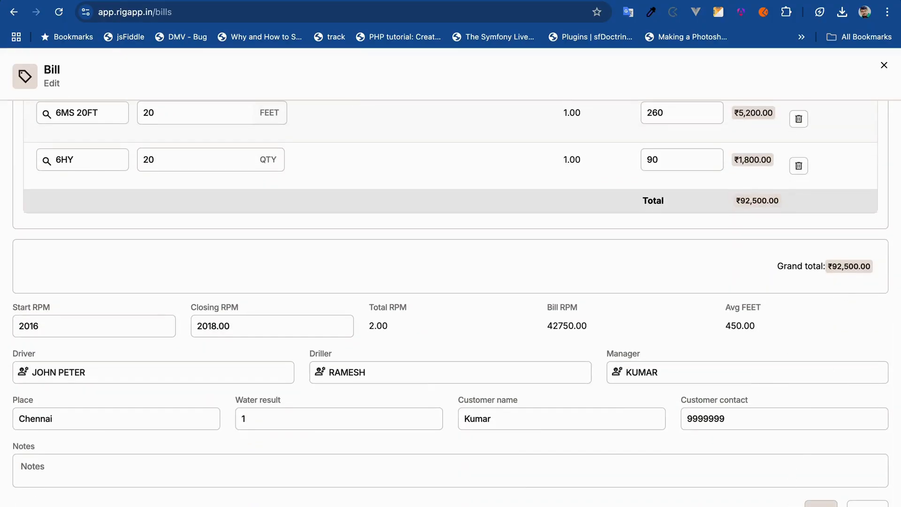
# Step: Save the edited bill with its stepped DRILL rates and return to the bills list
pyautogui.click(821, 504)
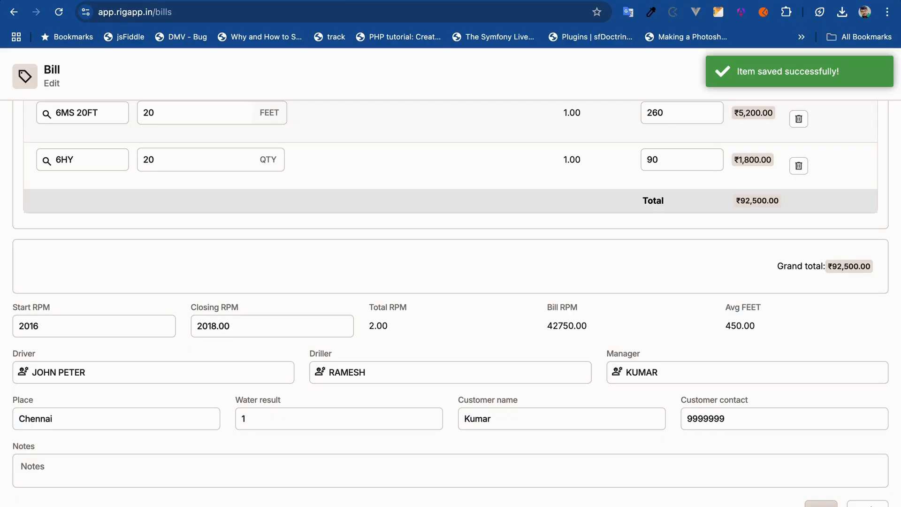
pyautogui.click(867, 504)
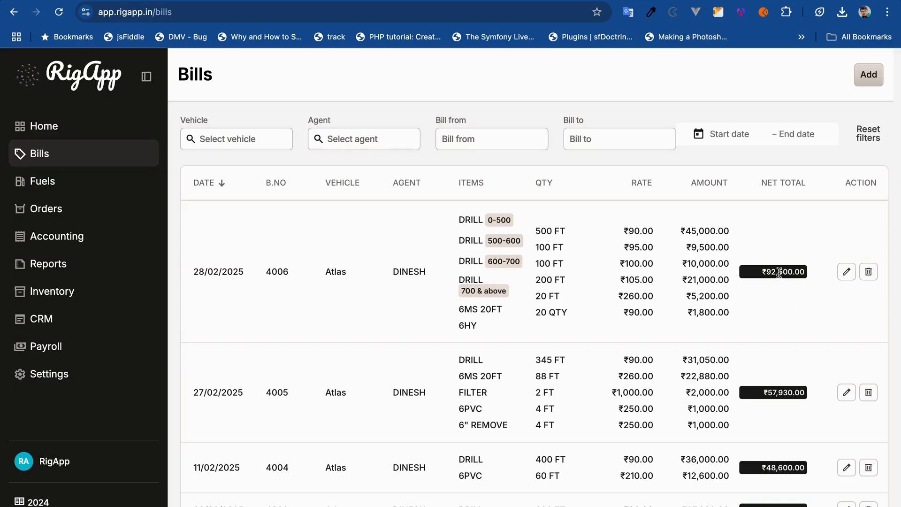
# Step: Reopen the bill dated 28/02/2025 for editing and close its last DRILL range, starting at 700, at 900 feet
pyautogui.click(846, 271)
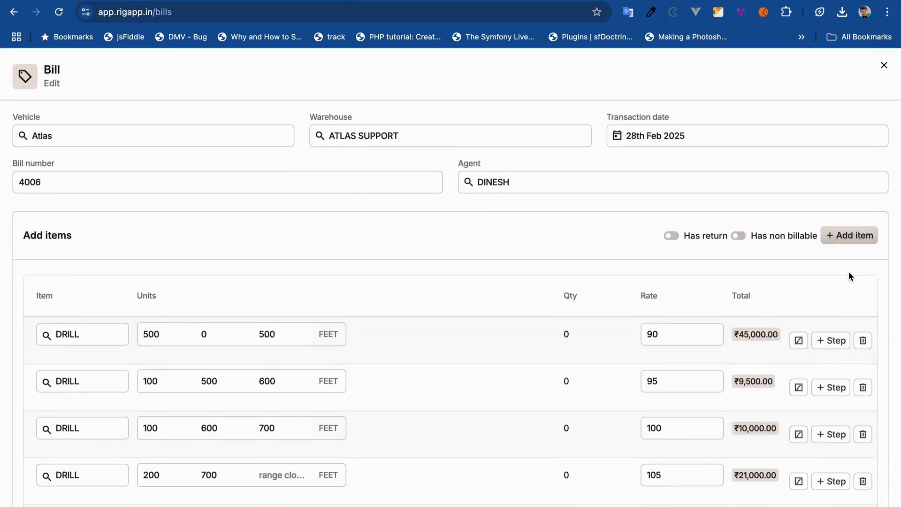
pyautogui.scroll(-2, 534, 422)
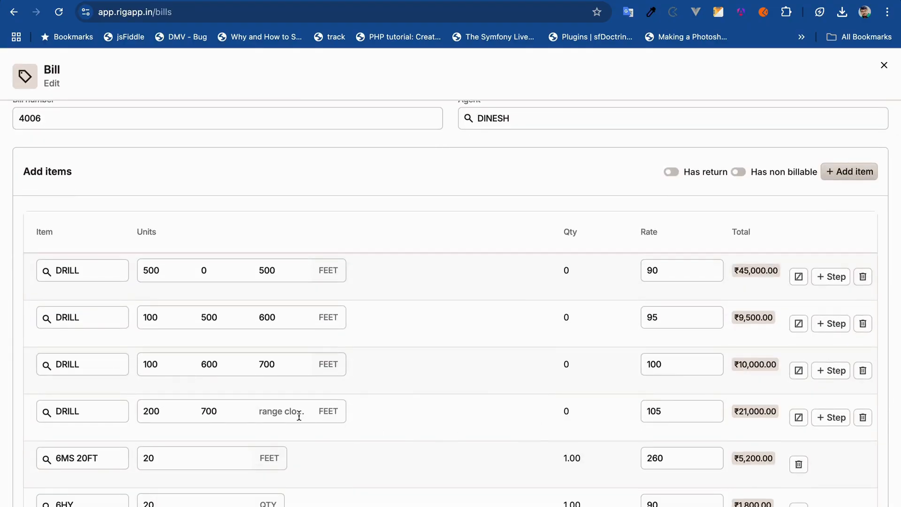
pyautogui.click(299, 416)
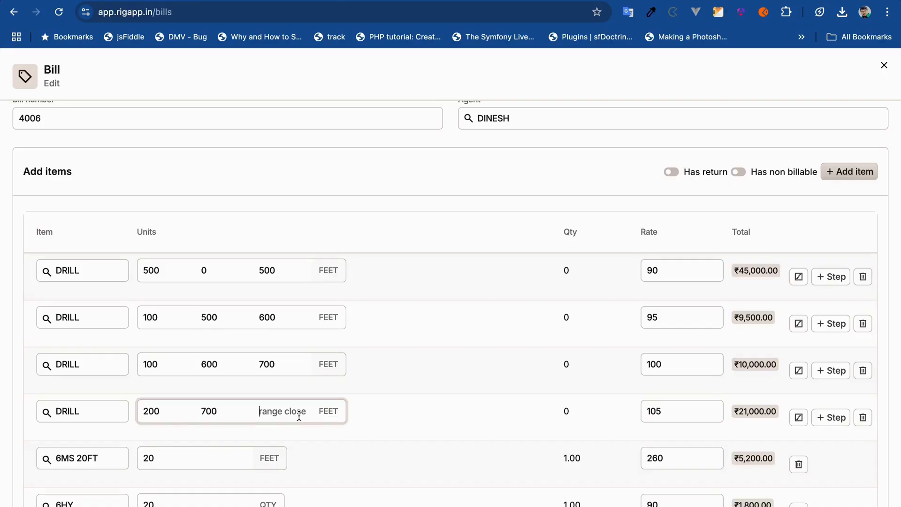
pyautogui.write('900')
pyautogui.click(506, 418)
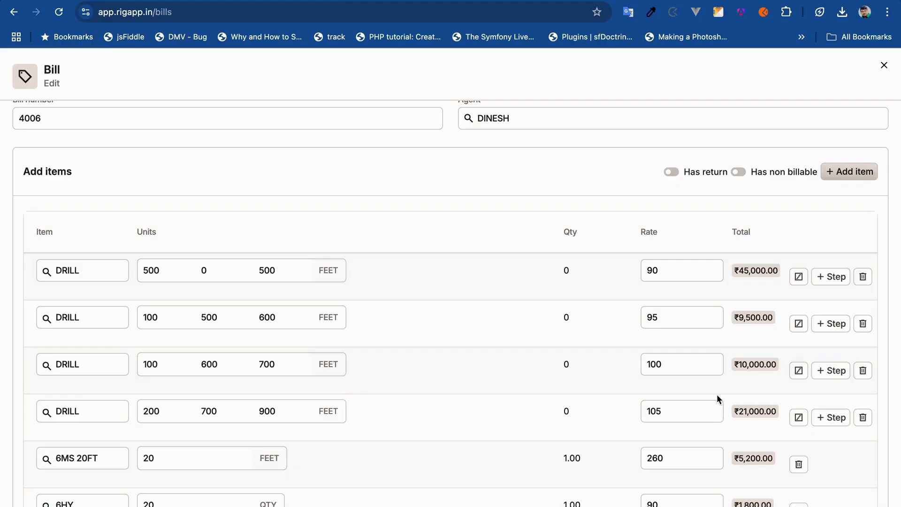
# Step: Add another DRILL step after the 700-900 range with 100 feet, range close 1000 and rate 108
pyautogui.click(829, 422)
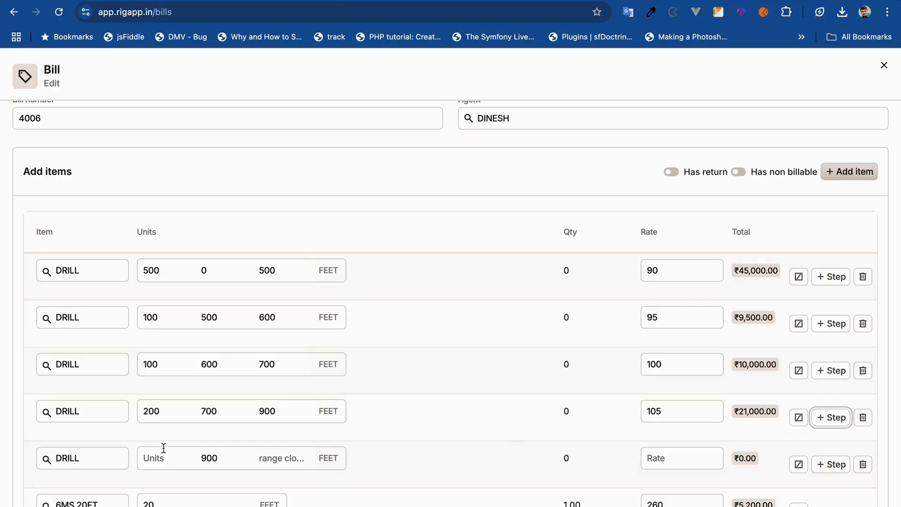
pyautogui.click(153, 466)
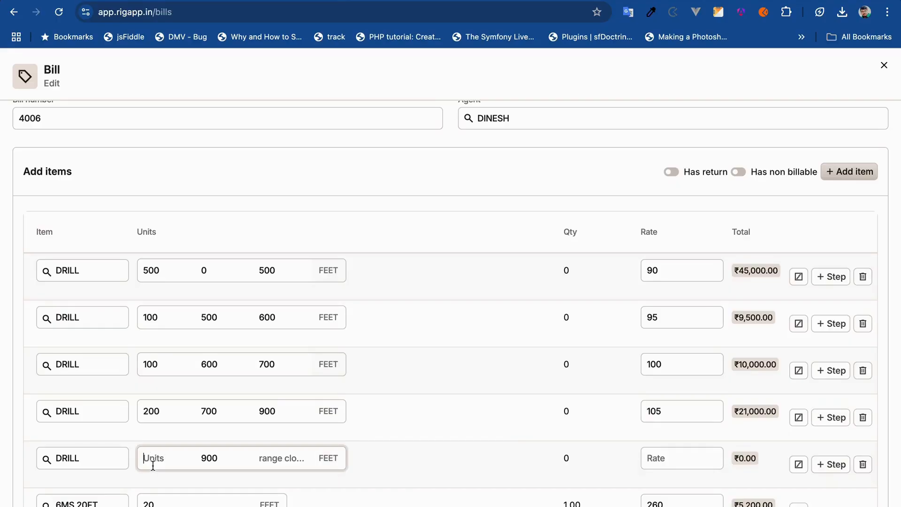
pyautogui.write('100')
pyautogui.click(257, 458)
pyautogui.write('1000')
pyautogui.click(680, 453)
pyautogui.write('108')
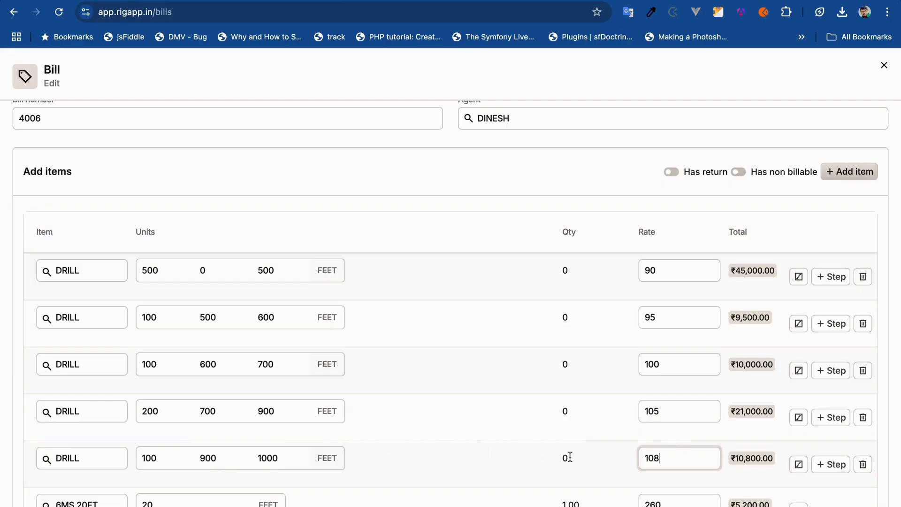
pyautogui.click(541, 457)
# Step: Save the bill with the added DRILL step and close it to return to the bills list
pyautogui.scroll(-7, 541, 457)
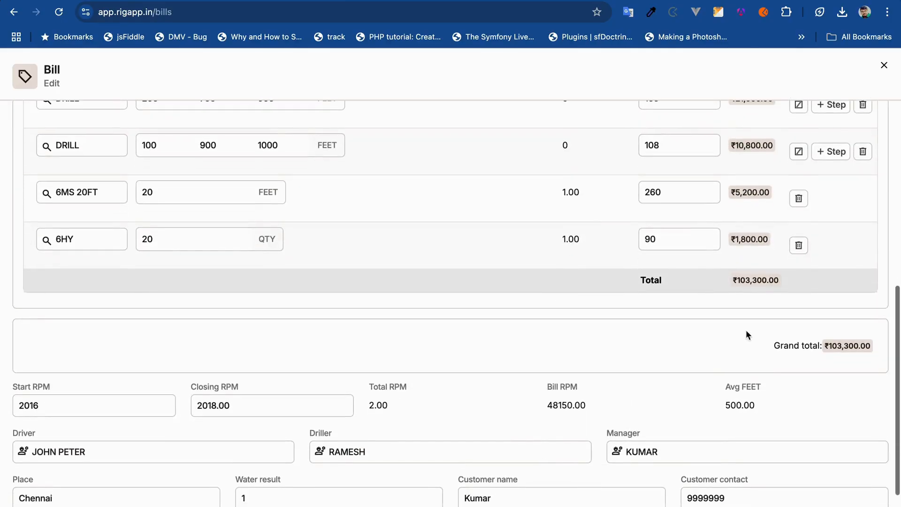
pyautogui.scroll(-2, 746, 301)
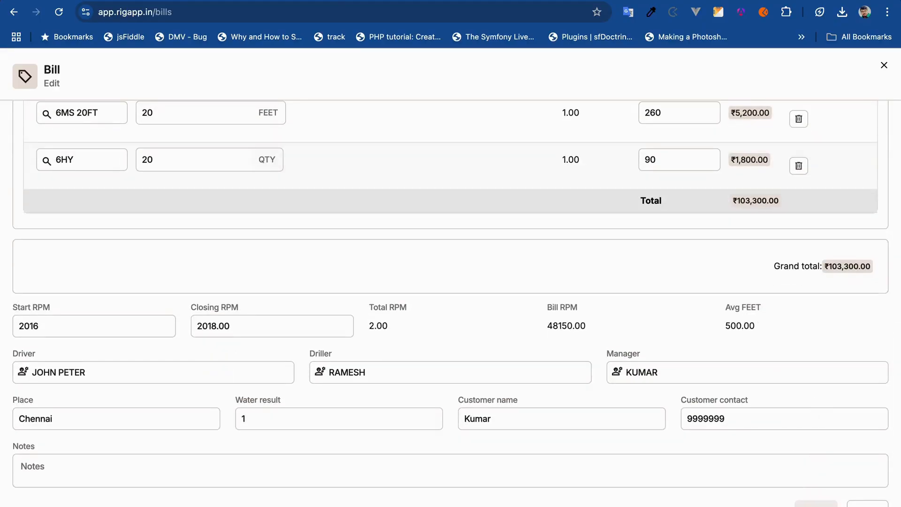
pyautogui.click(867, 503)
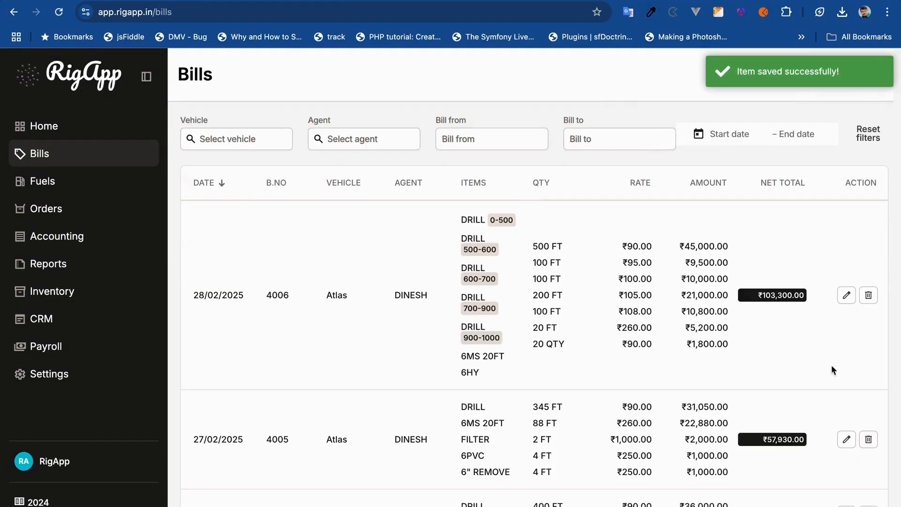